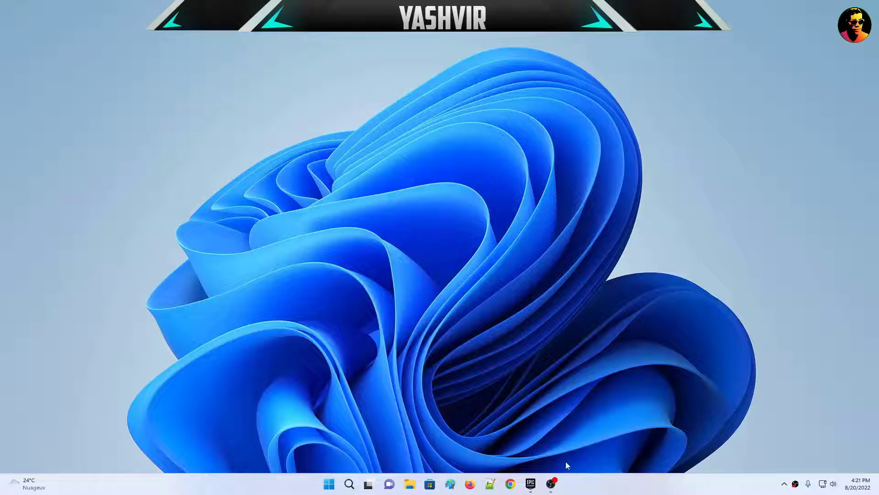
Step: Launch Fortnite from the Epic Games Launcher library, then minimize the launcher to show the desktop
click(531, 483)
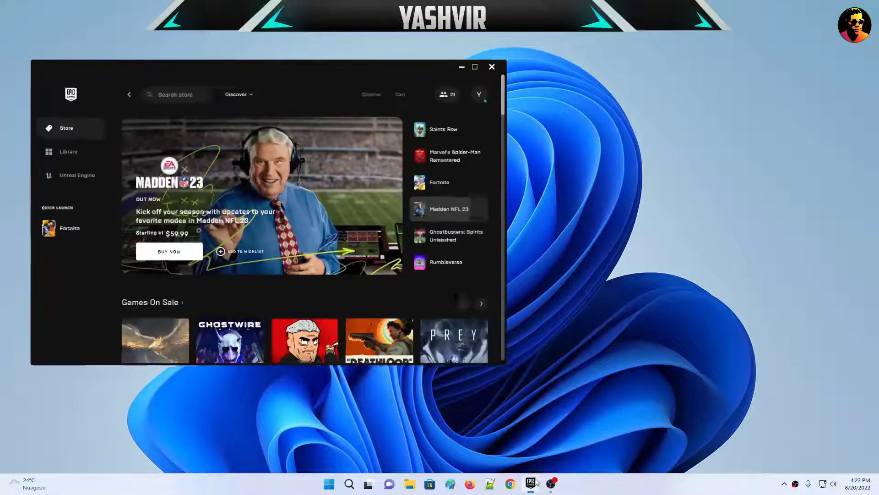
click(69, 144)
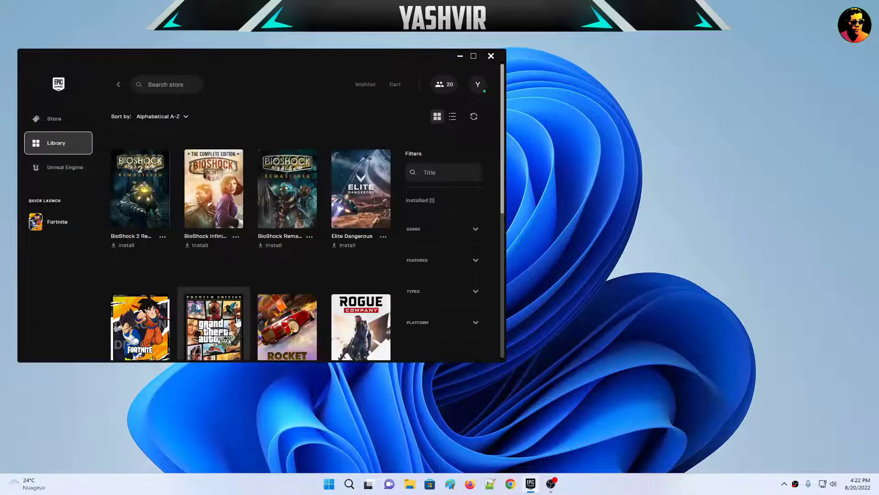
scroll(193, 302, down, 3)
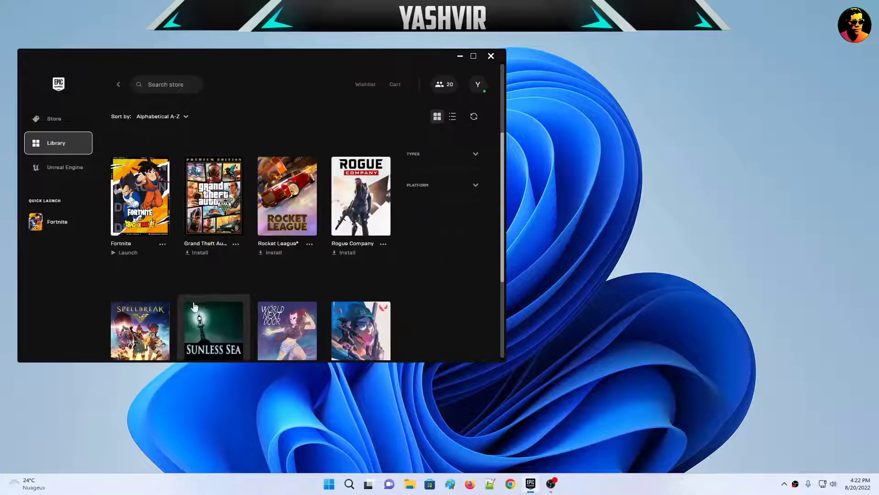
click(133, 219)
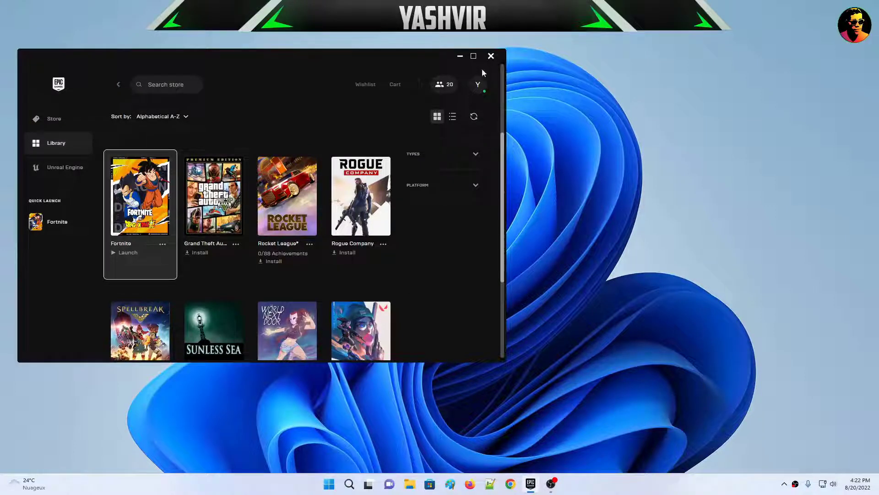
click(460, 57)
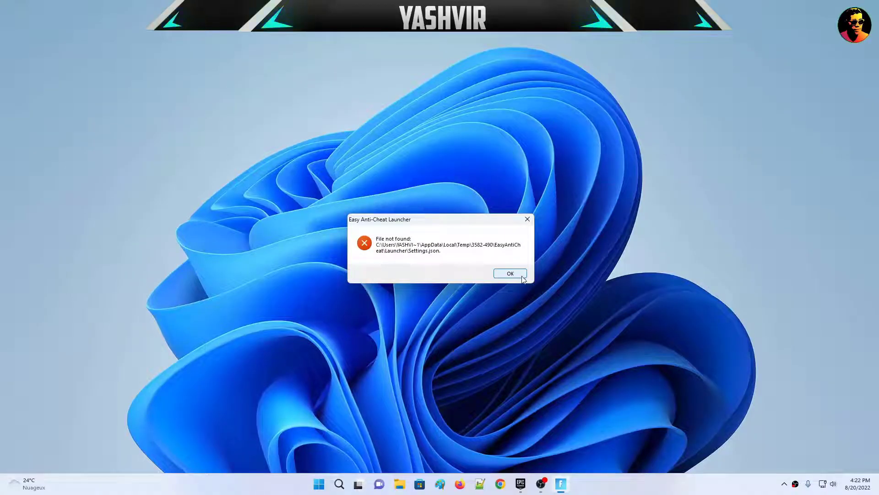
Step: Dismiss the Easy Anti-Cheat Settings.json 'File not found' error and bring up File Explorer
click(511, 273)
key(super+e)
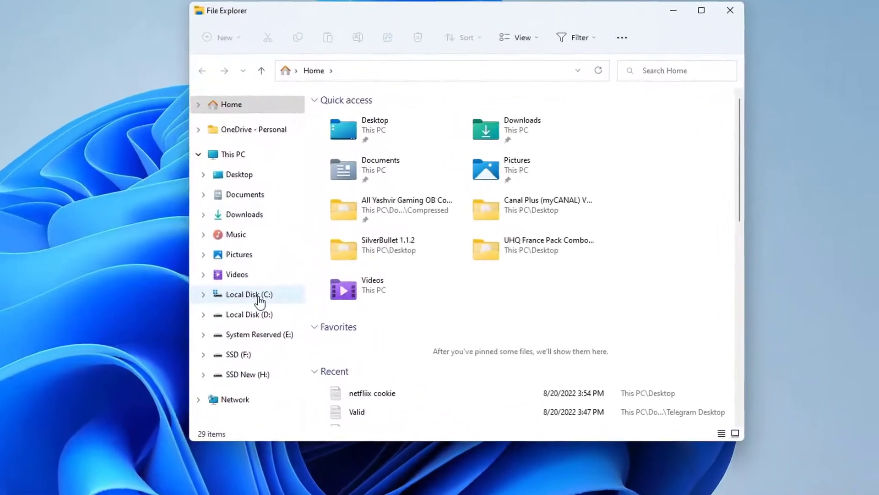
Step: On SSD (F:), check the Epic Games folder's Properties, confirming it holds 33.5 GB
click(397, 285)
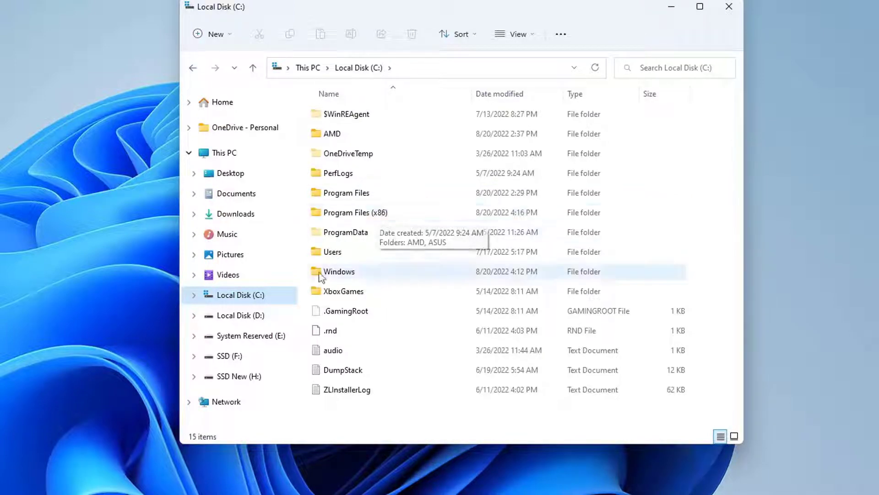
click(232, 357)
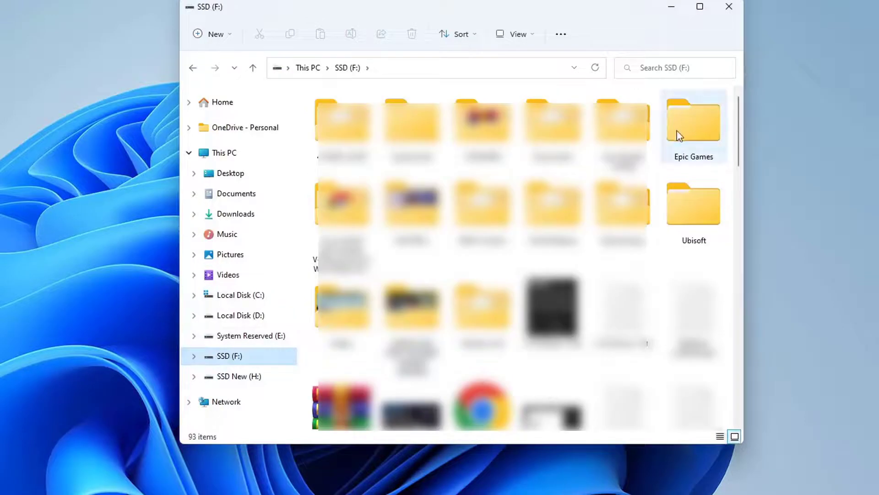
click(681, 133)
mouse_move(692, 127)
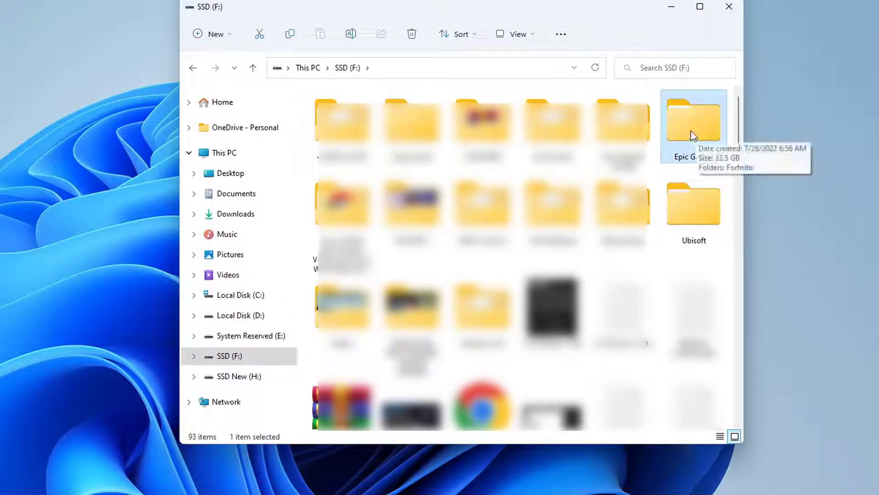
right_click(694, 142)
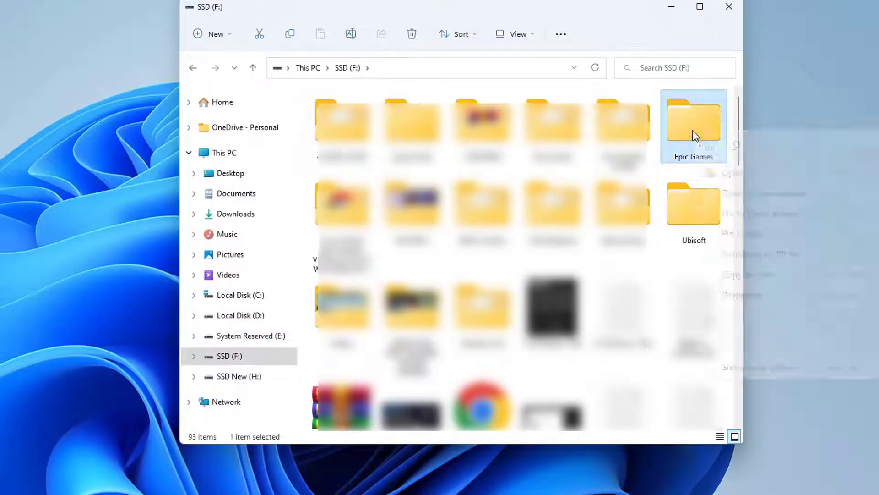
click(723, 295)
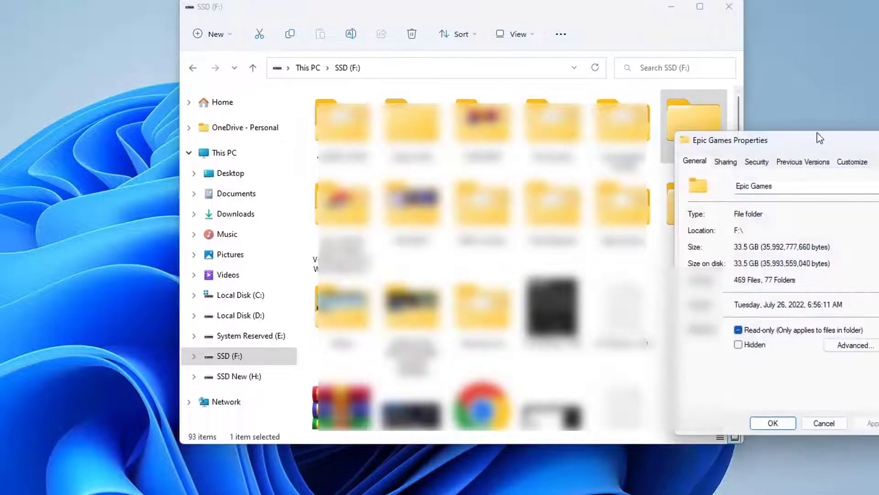
drag(817, 135, 732, 124)
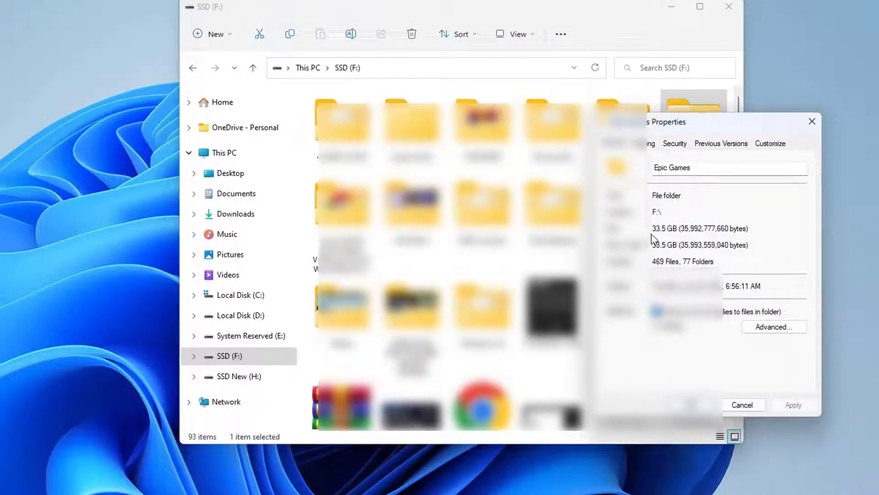
click(812, 121)
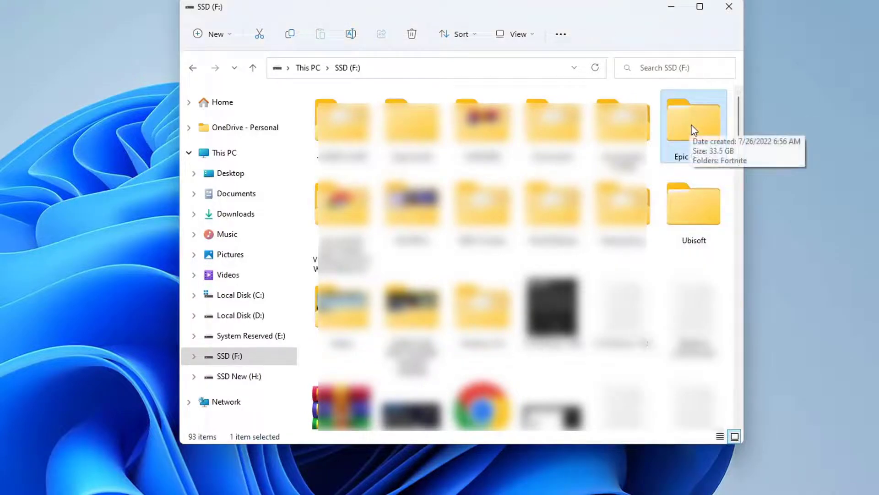
Step: Go to Epic Games\Fortnite\FortniteGame\Binaries\Win64\EasyAntiCheat and bring up EasyAntiCheat_Setup's context menu
double_click(694, 130)
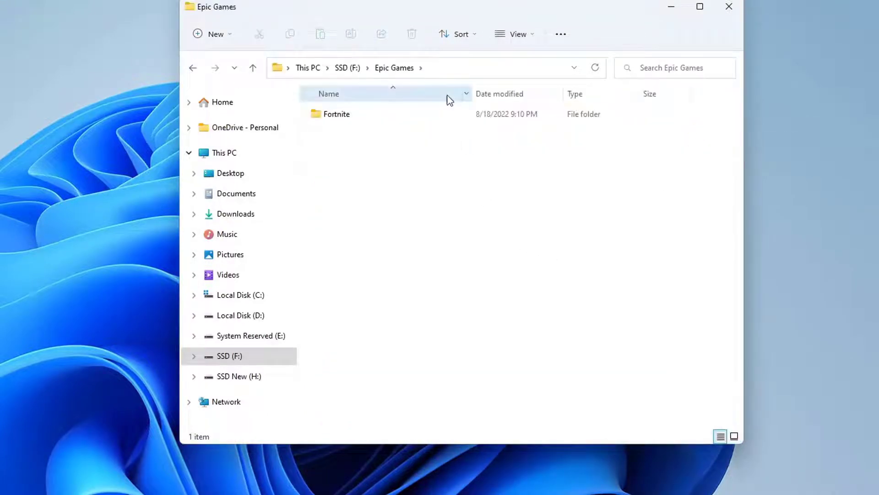
double_click(355, 124)
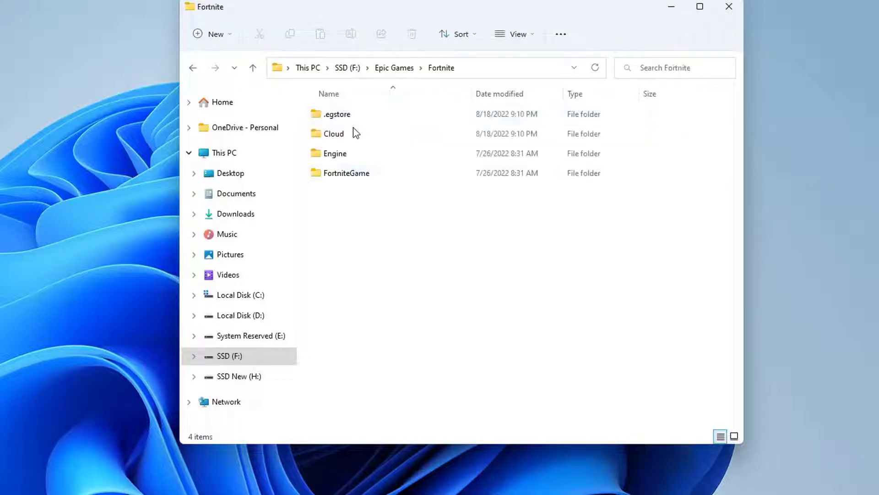
double_click(348, 174)
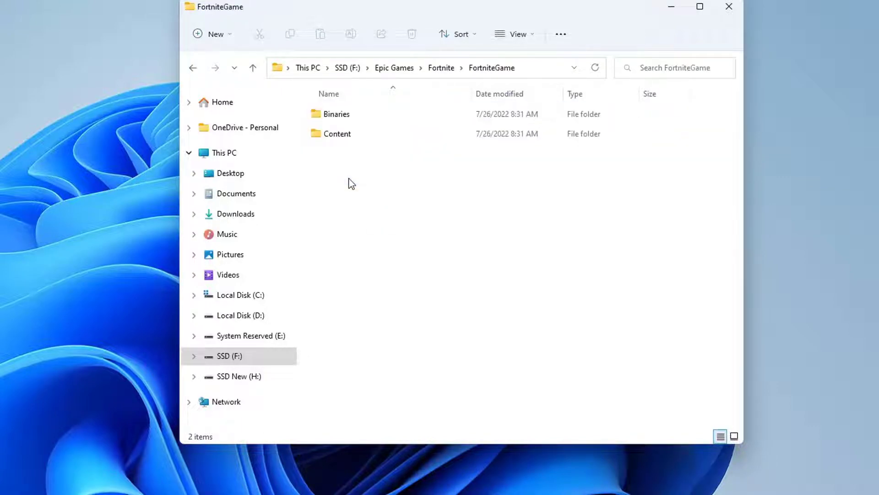
double_click(335, 123)
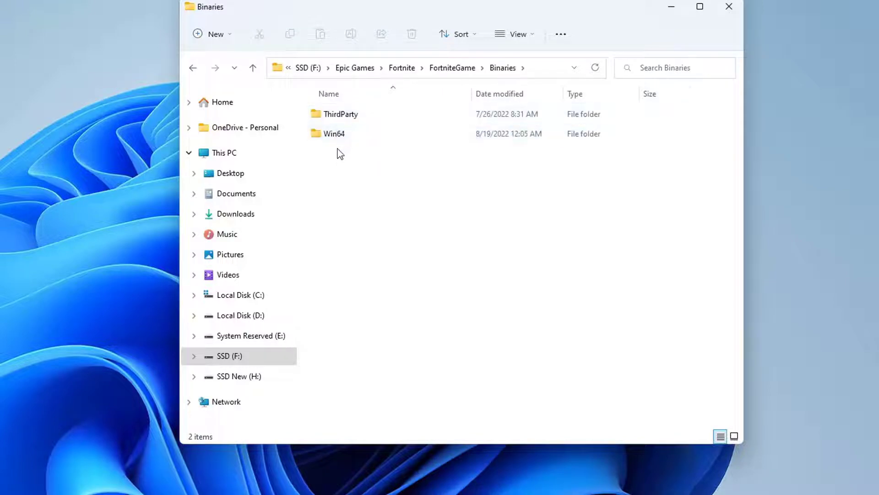
double_click(343, 137)
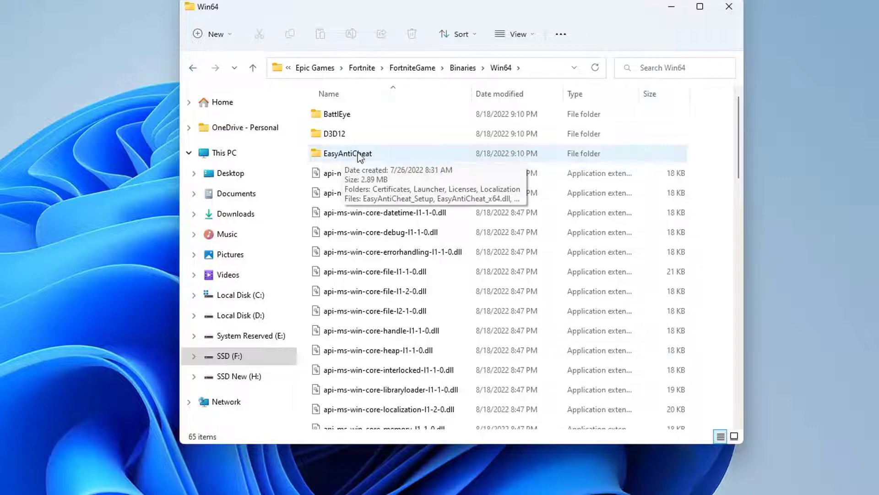
double_click(358, 156)
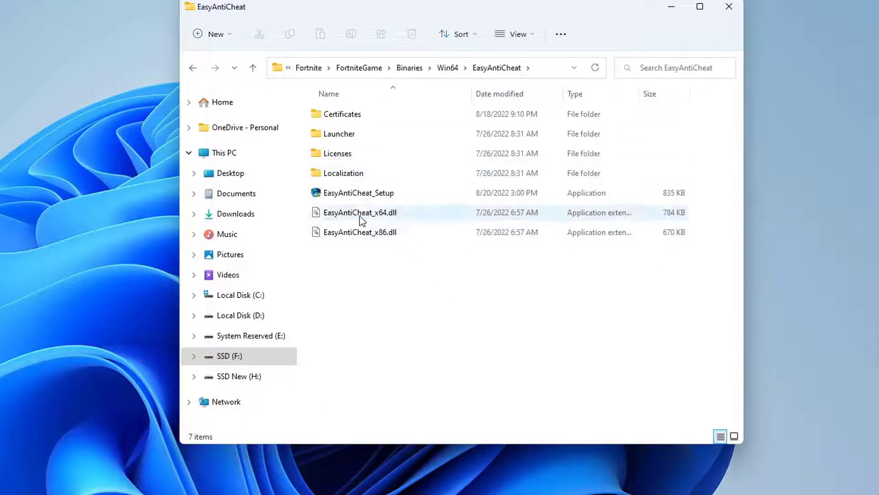
click(339, 196)
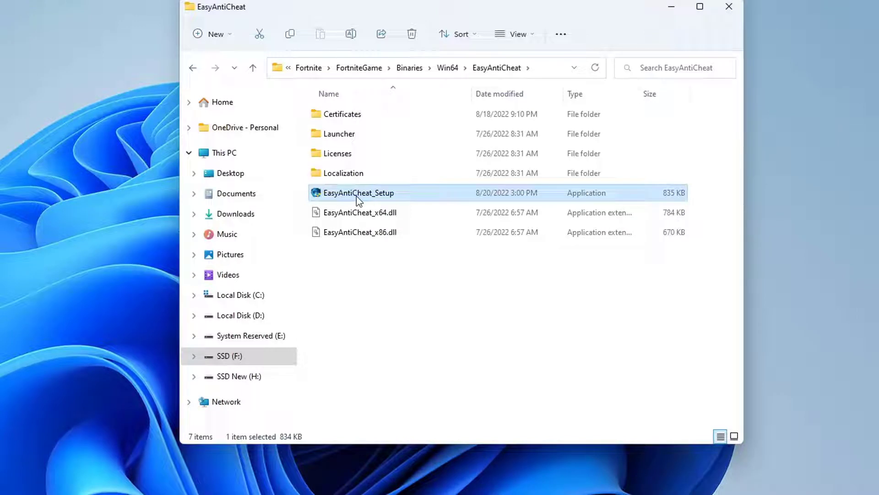
right_click(356, 196)
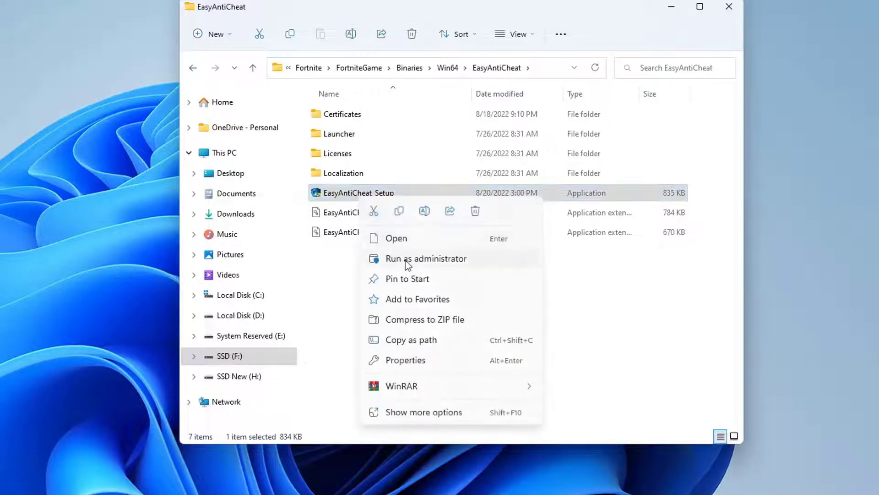
Step: Run EasyAntiCheat_Setup as administrator, repair the service for Game 217, and finish once installed successfully
click(406, 261)
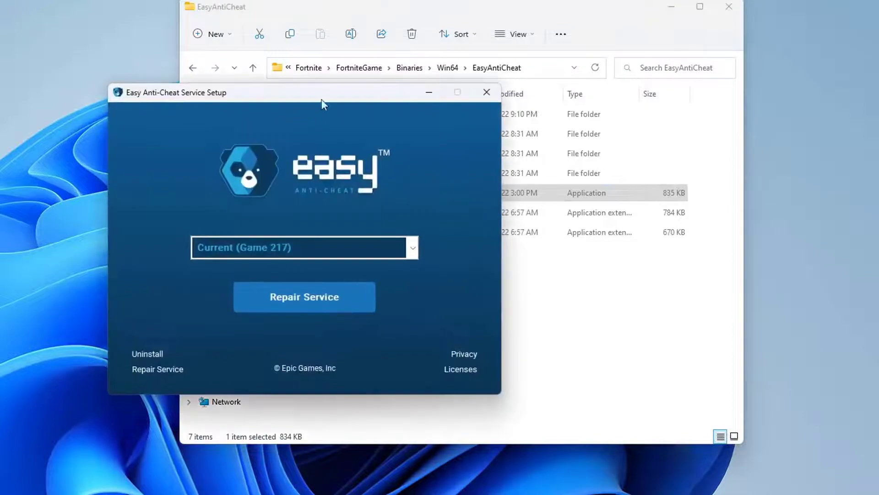
drag(322, 99, 520, 118)
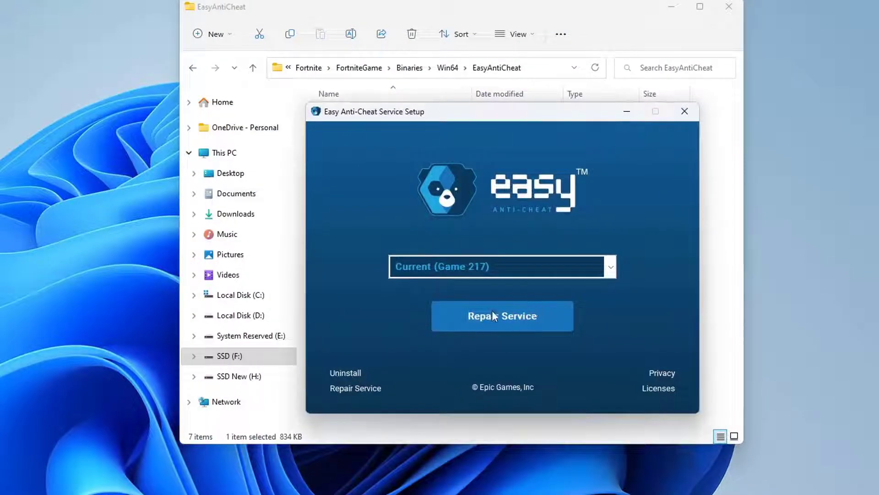
click(520, 323)
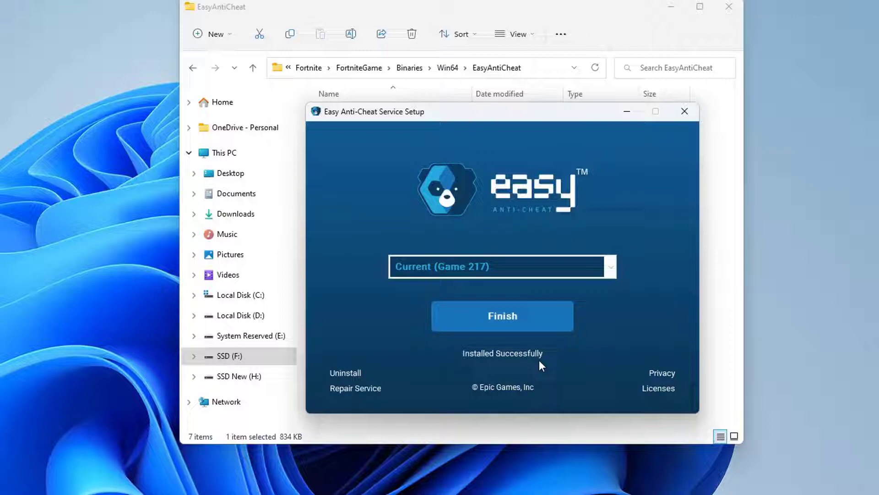
click(696, 112)
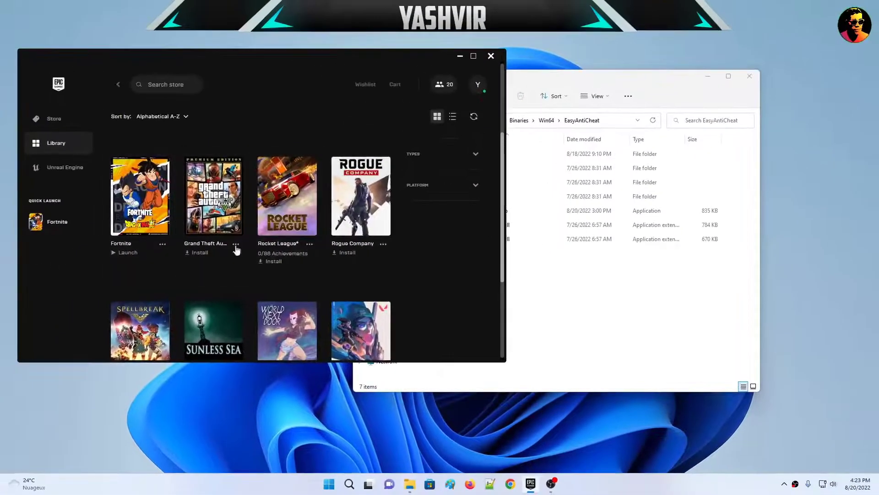
Step: Relaunch Fortnite from Quick Launch, move the returning File not found error aside, and close the launcher
mouse_move(67, 236)
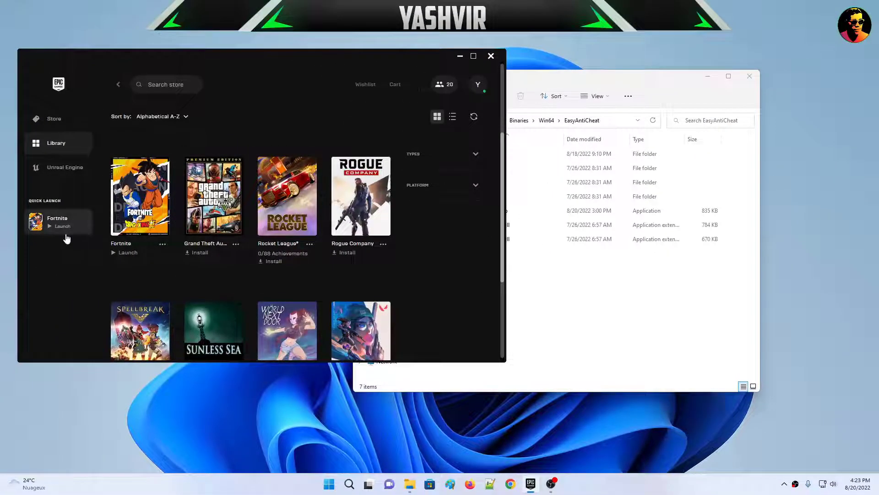
click(64, 226)
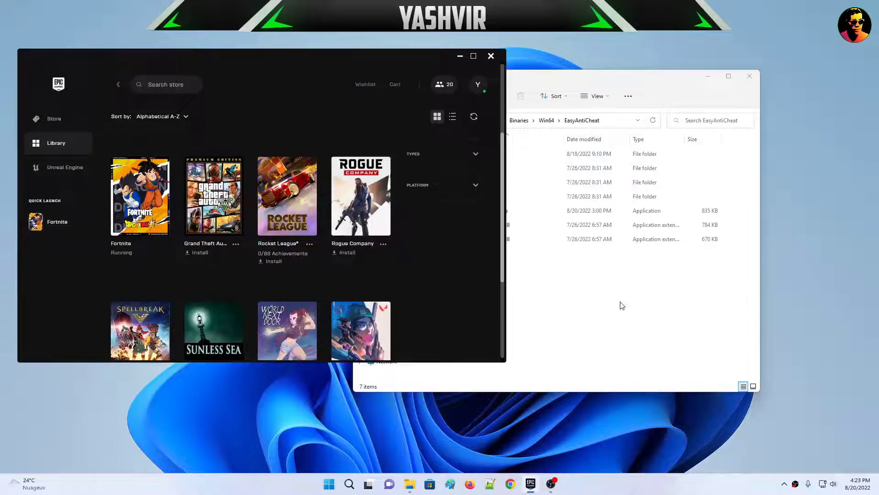
drag(440, 220, 609, 279)
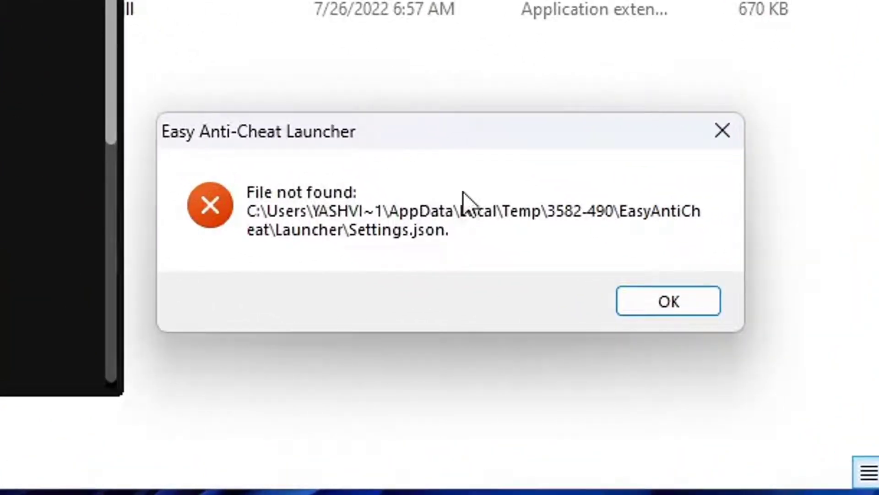
drag(460, 147, 491, 108)
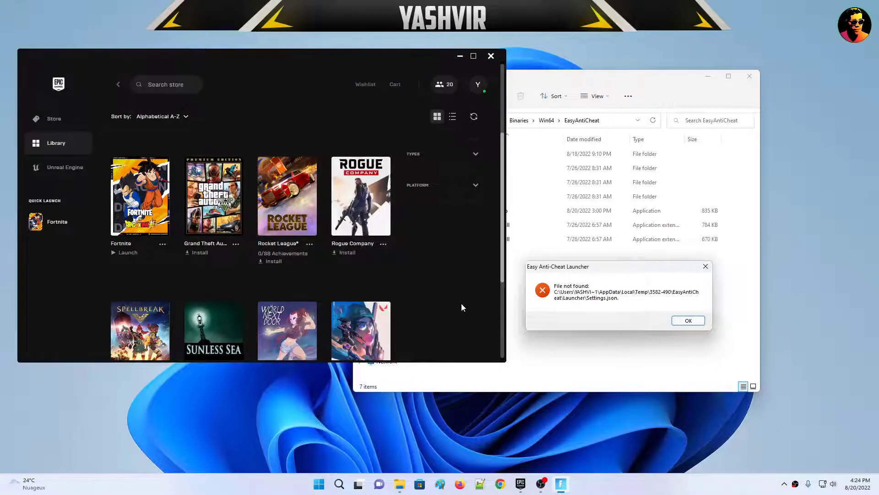
click(491, 56)
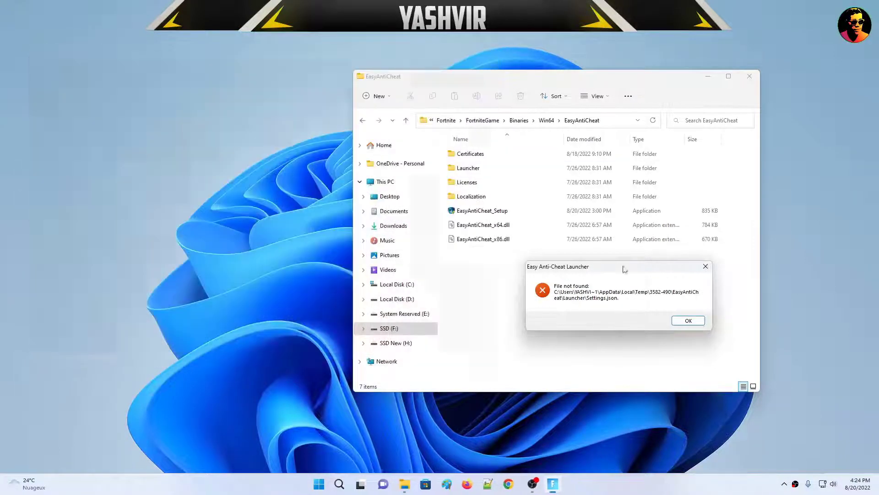
Step: Dismiss the error, uninstall the Easy Anti-Cheat service as administrator, close setup, and bring up Windows Search
click(688, 320)
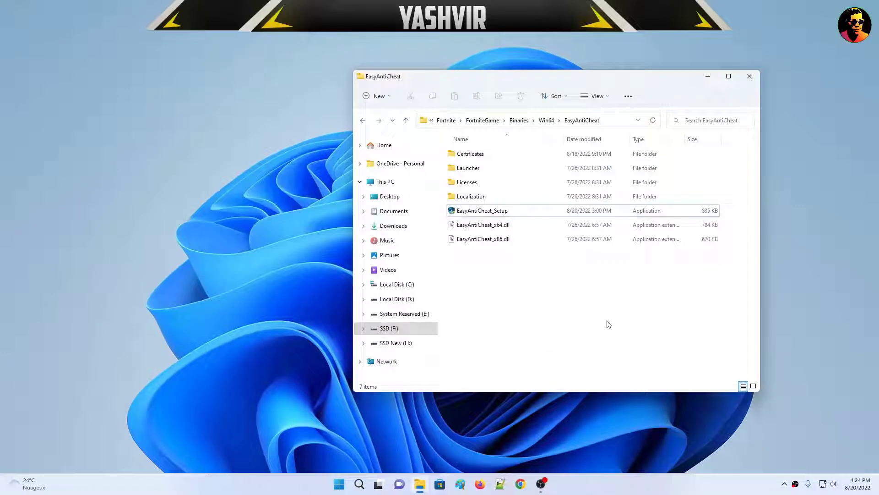
right_click(488, 210)
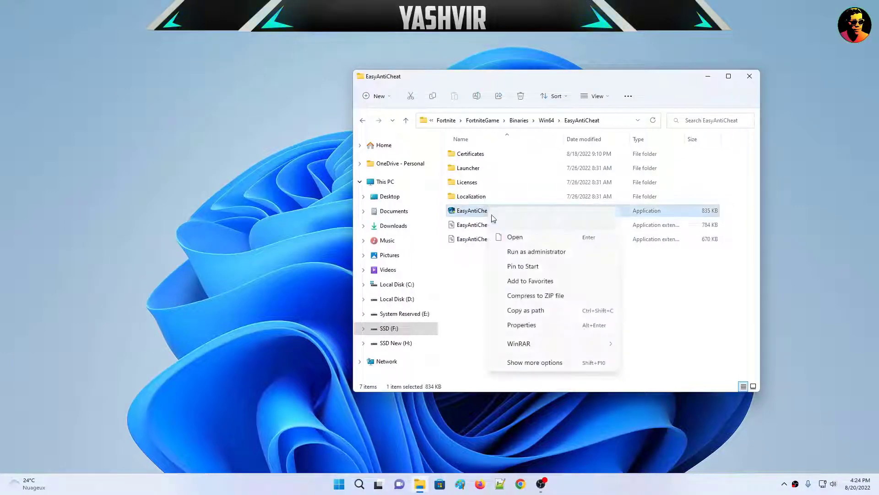
click(523, 252)
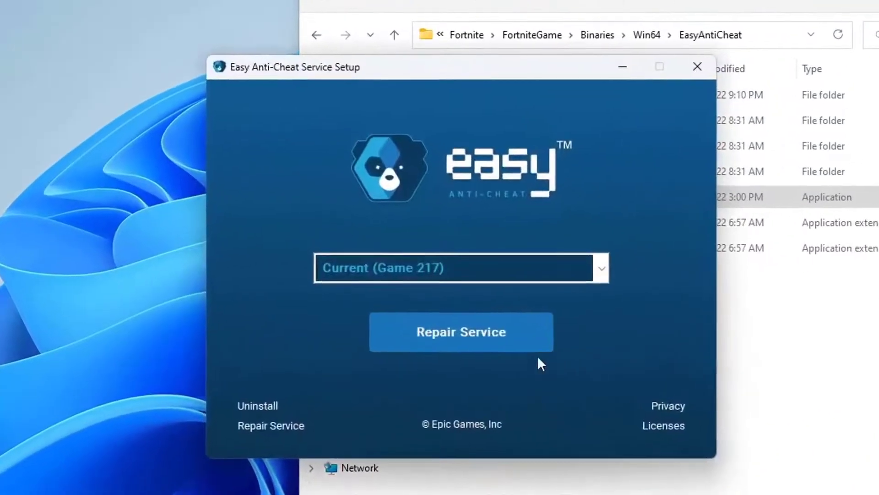
click(263, 407)
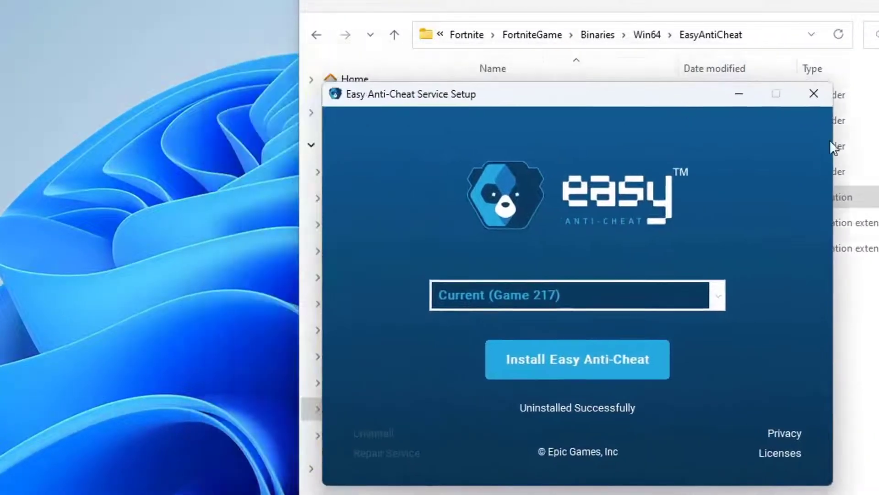
click(698, 66)
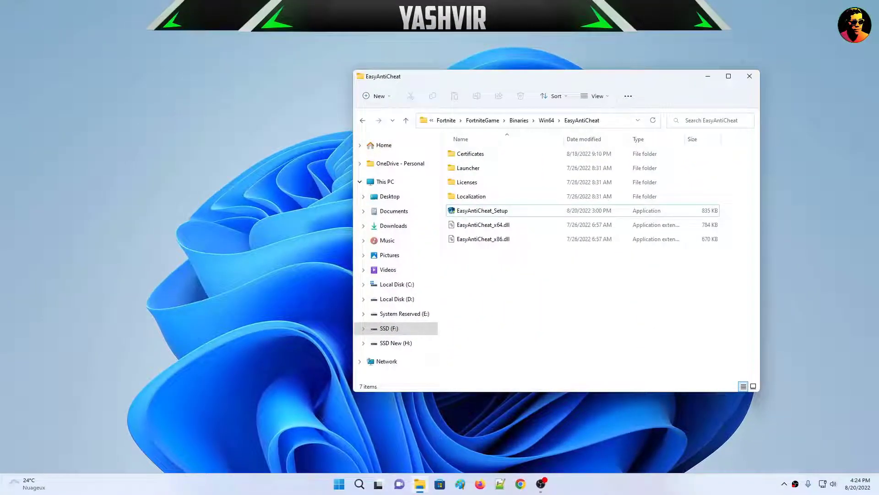
click(356, 484)
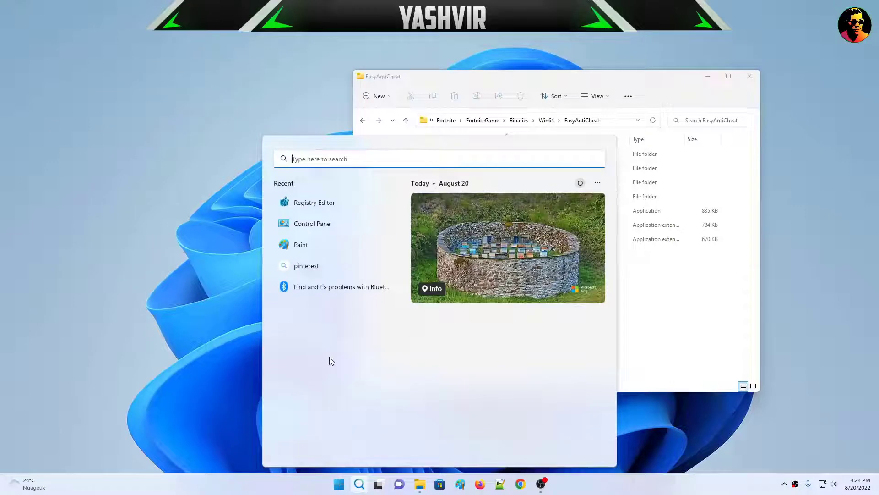
Step: Search for 'regedit', correcting the typo, and launch Registry Editor
text(regediu)
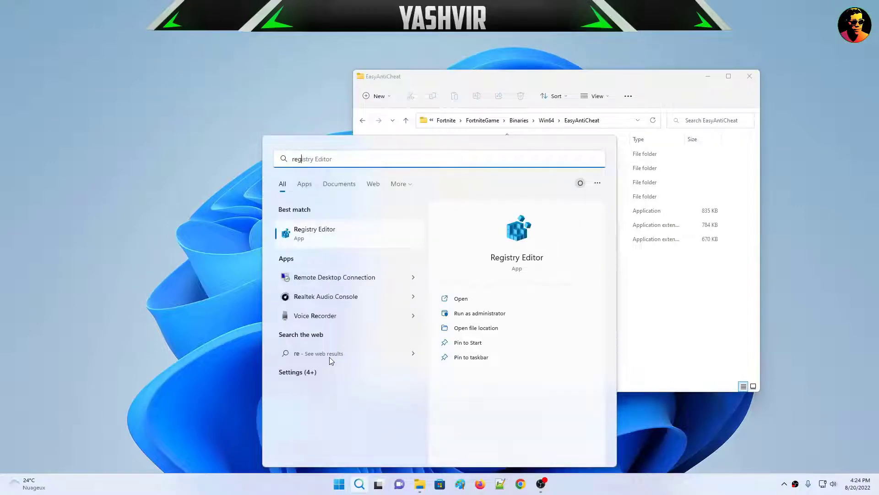
text(t)
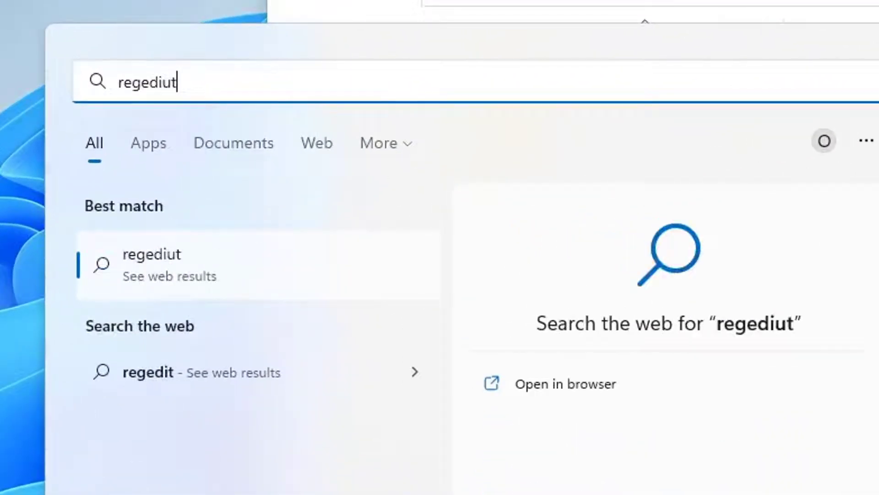
key(BackSpace)
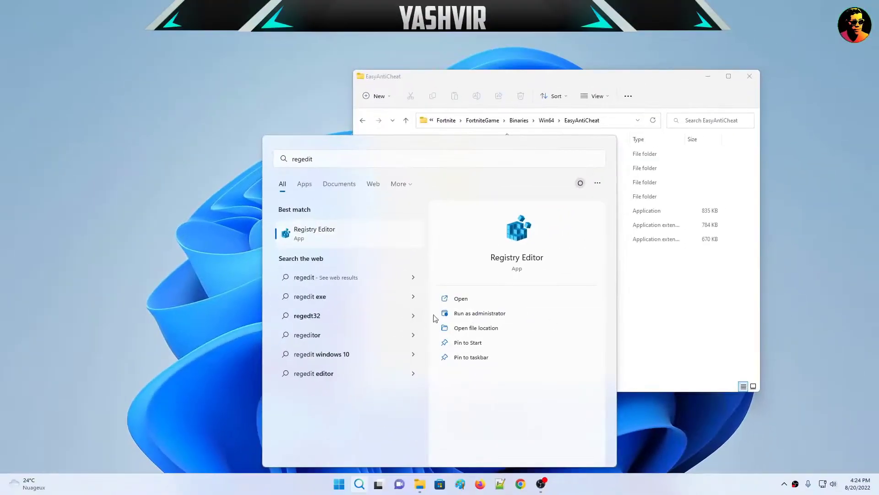
key(Return)
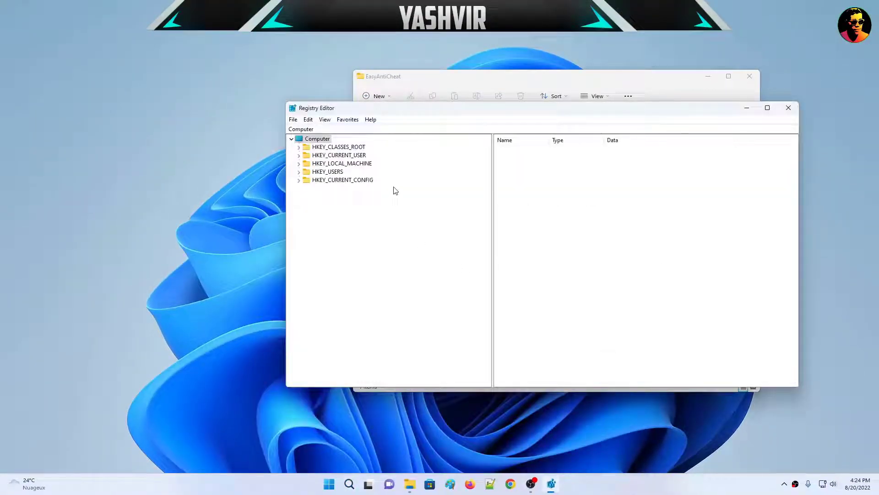
Step: Expand the HKEY_CLASSES_ROOT hive and select its first subkey, .001
click(337, 149)
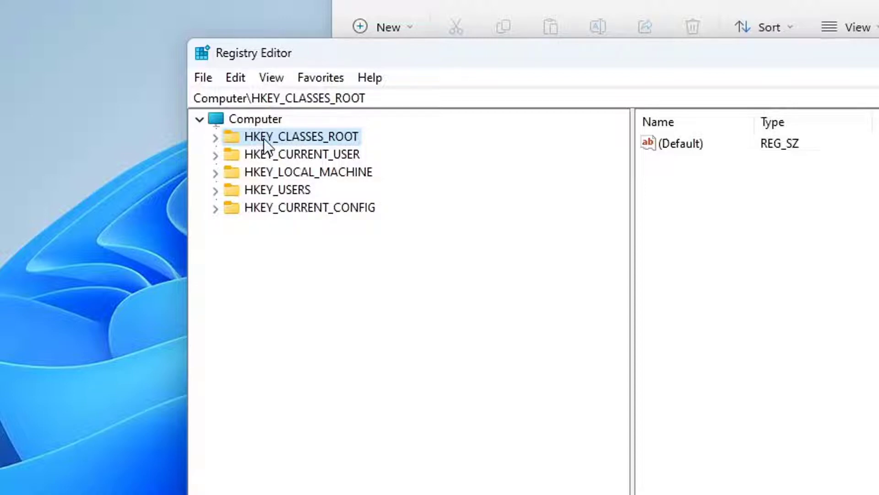
click(219, 140)
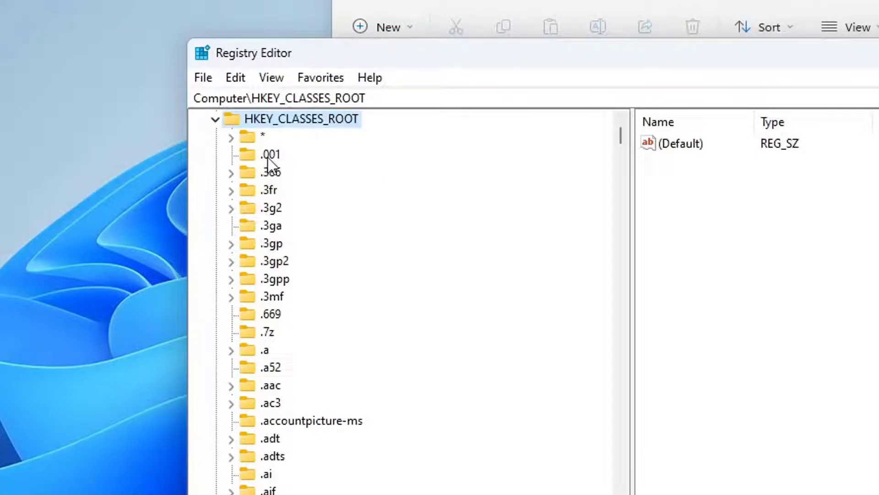
click(270, 155)
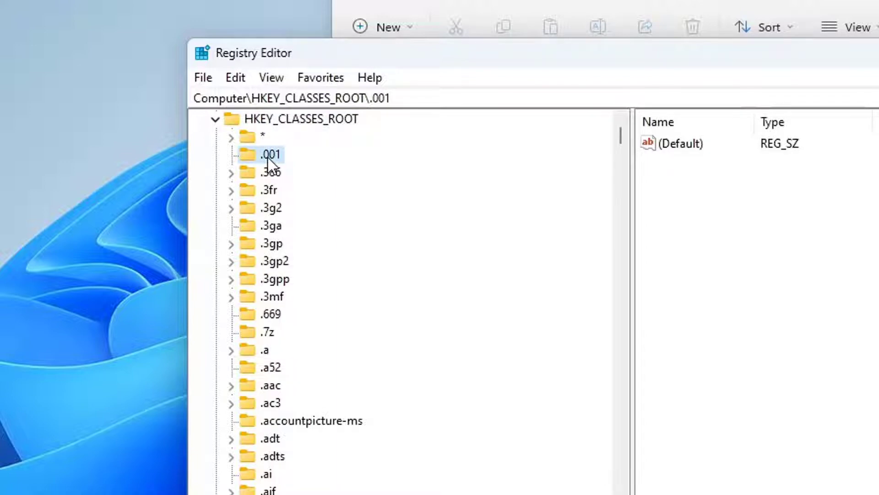
Step: Jump to the exefile key by typing its name, expand exefile\shell, and select its open subkey
key(e)
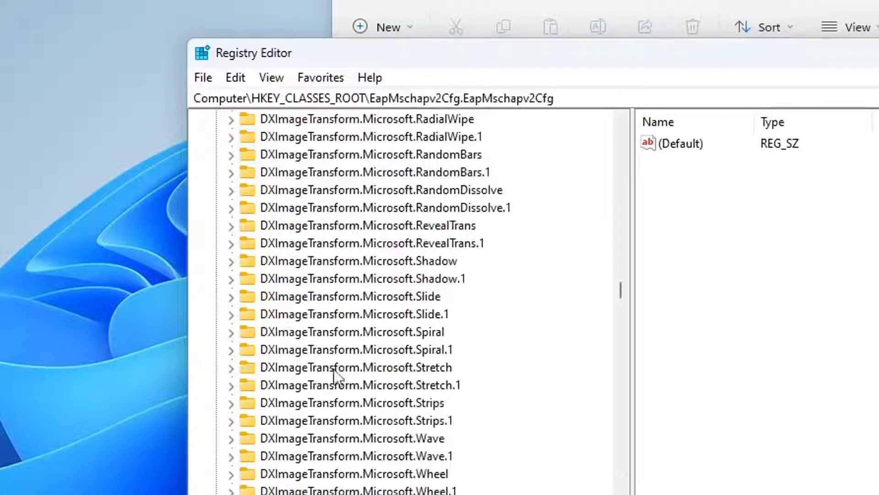
key(Down)
text(exefile)
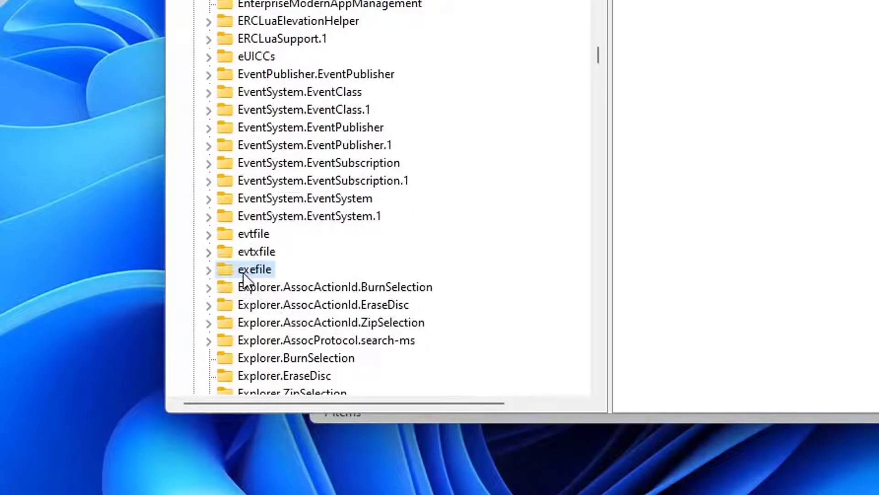
click(209, 271)
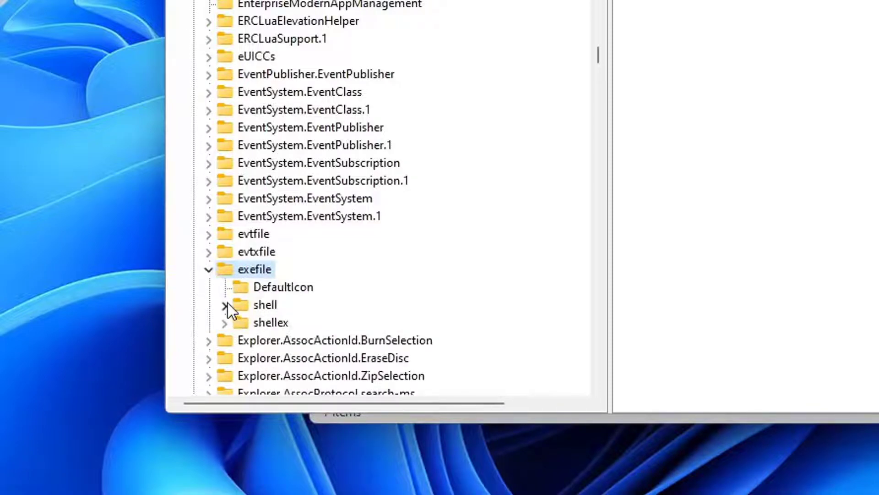
click(251, 300)
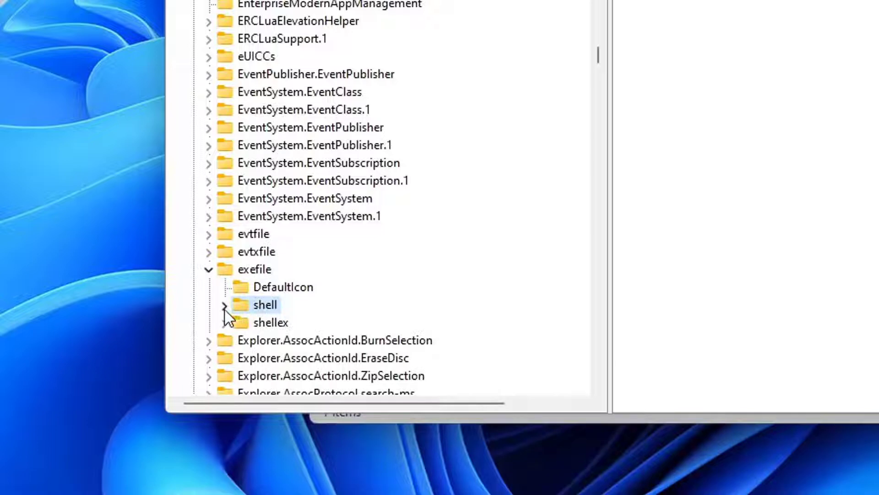
click(225, 306)
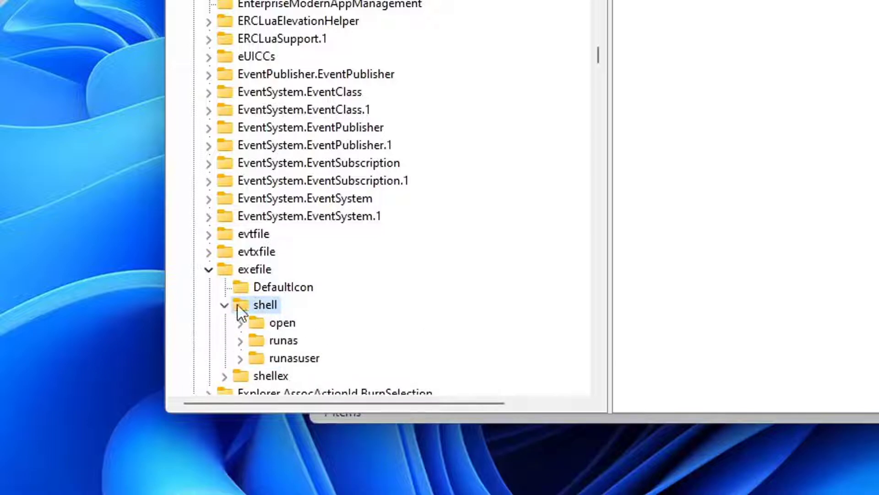
scroll(275, 284, down, 2)
click(281, 222)
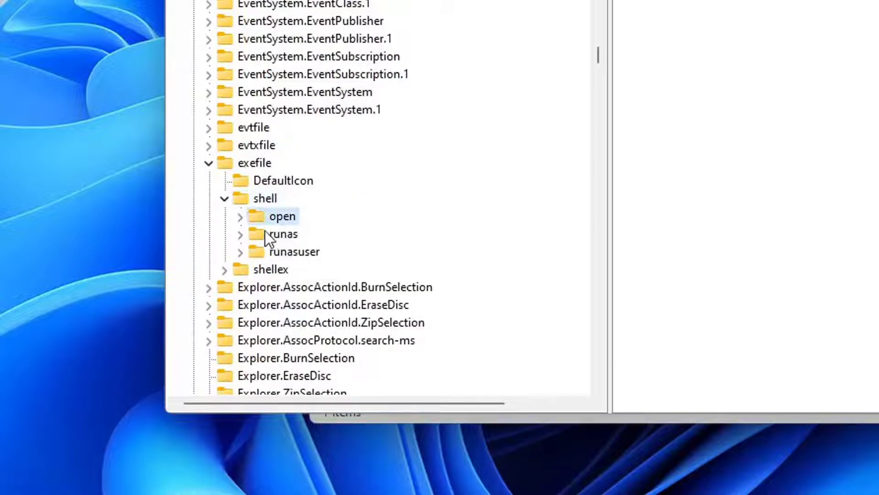
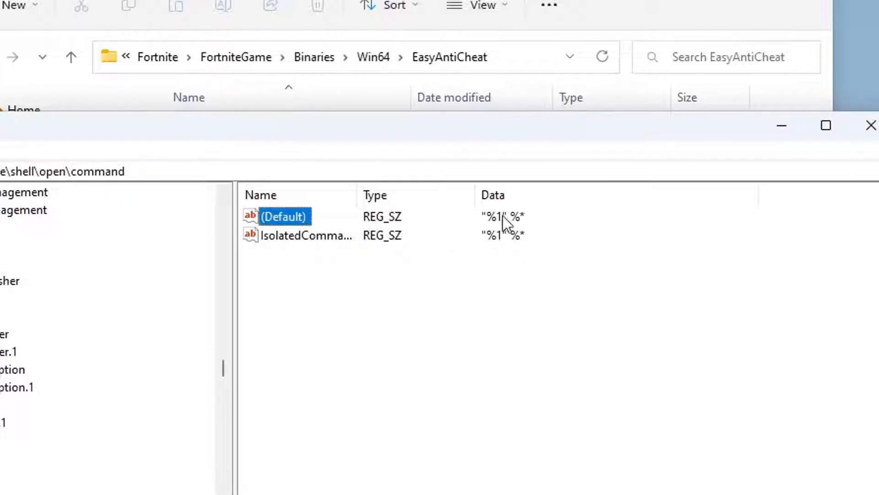
Step: Deselect the command key's (Default) value, now set to "%1" %*
click(509, 243)
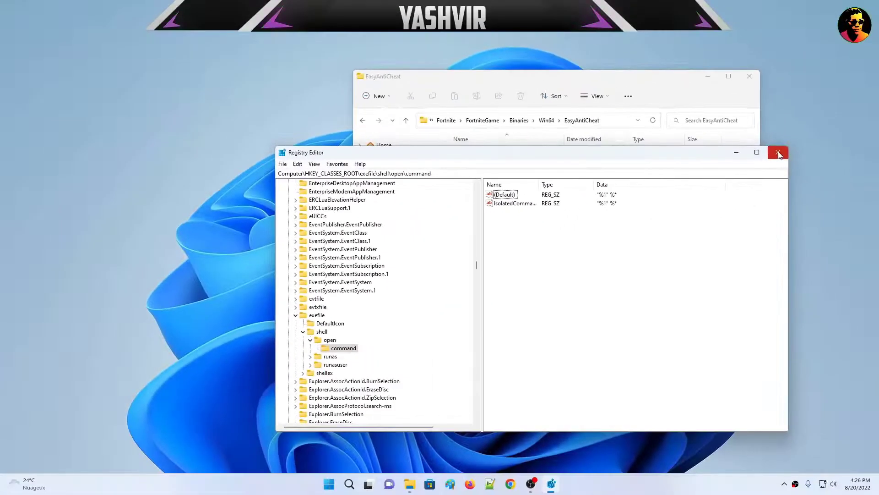
Step: Close Registry Editor and install Easy Anti-Cheat by running EasyAntiCheat_Setup as administrator
click(780, 154)
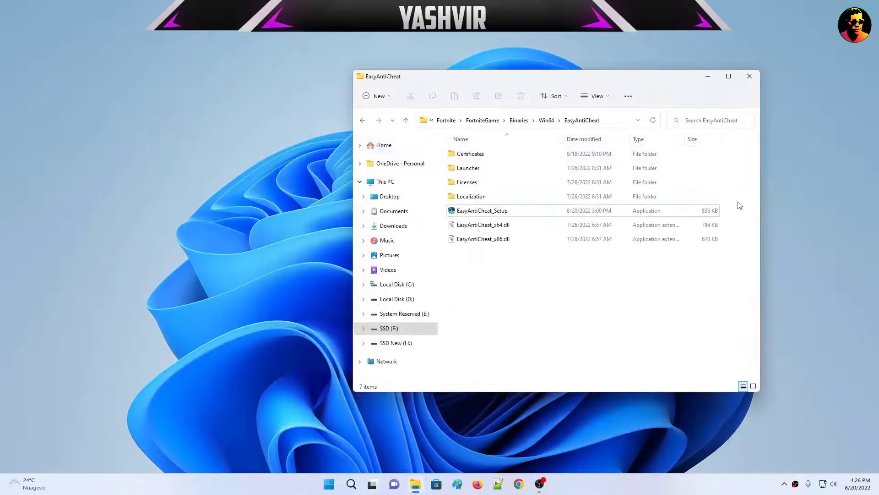
click(499, 211)
right_click(498, 213)
click(536, 255)
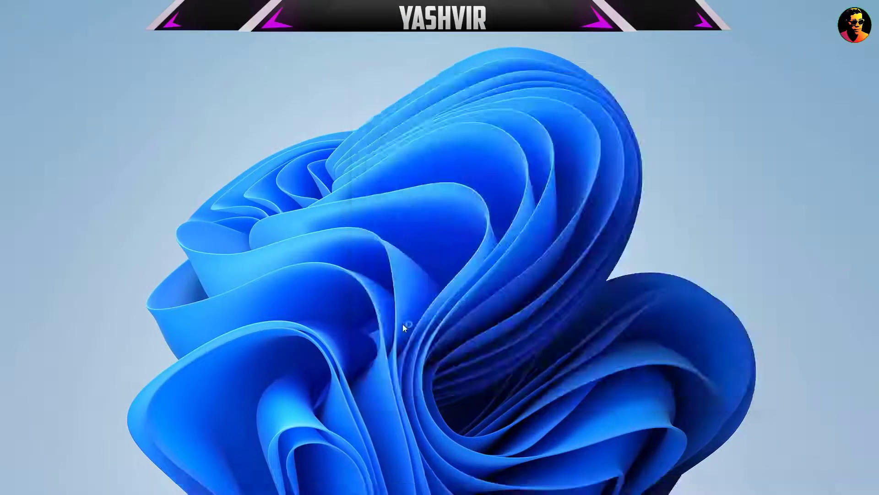
click(403, 323)
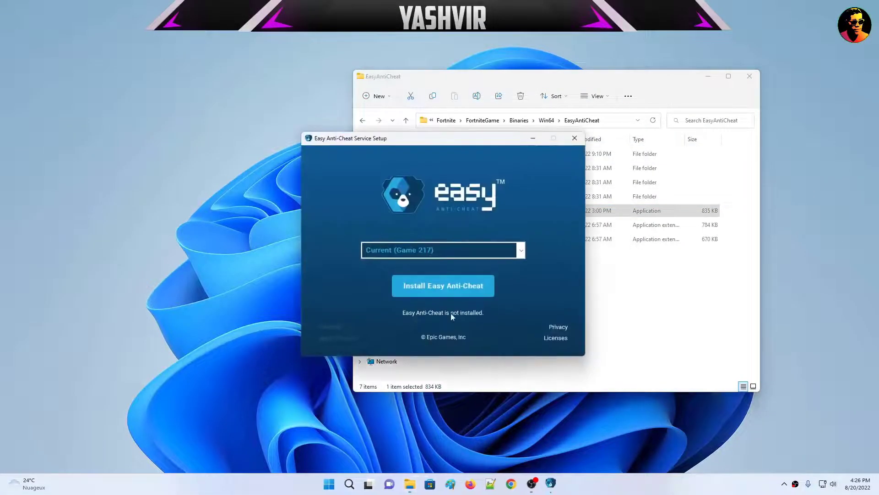
click(447, 287)
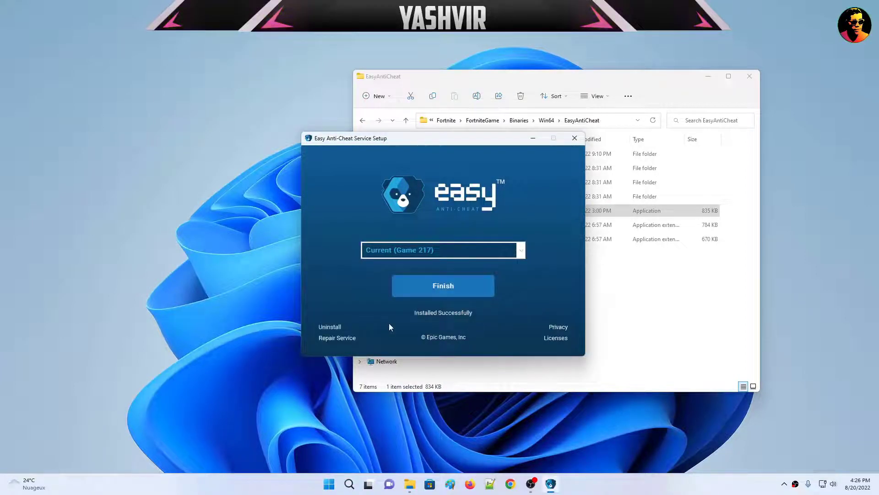
click(478, 290)
Step: Close File Explorer, refresh the desktop, and start the Epic Games Launcher from the tray
click(598, 280)
click(750, 76)
right_click(603, 135)
click(618, 167)
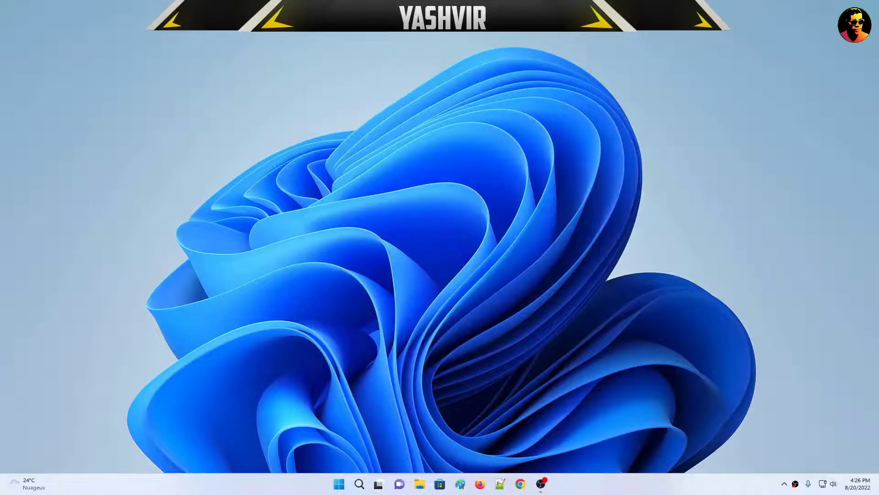
click(784, 484)
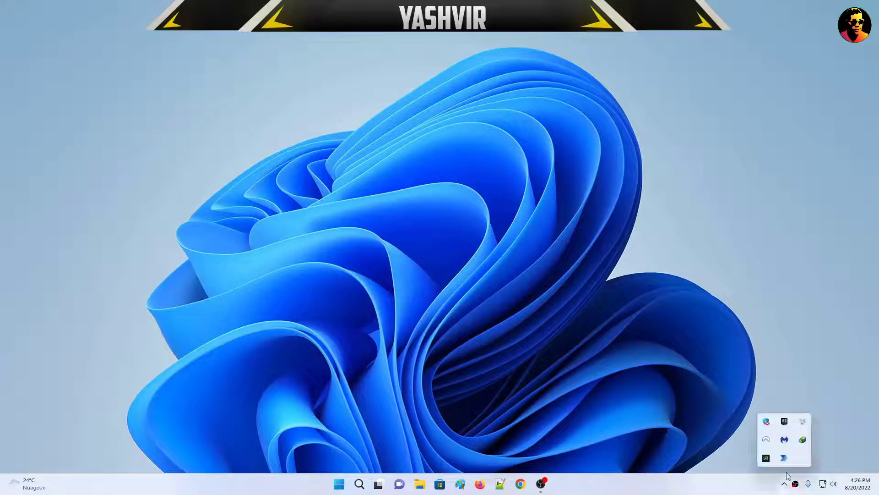
click(784, 420)
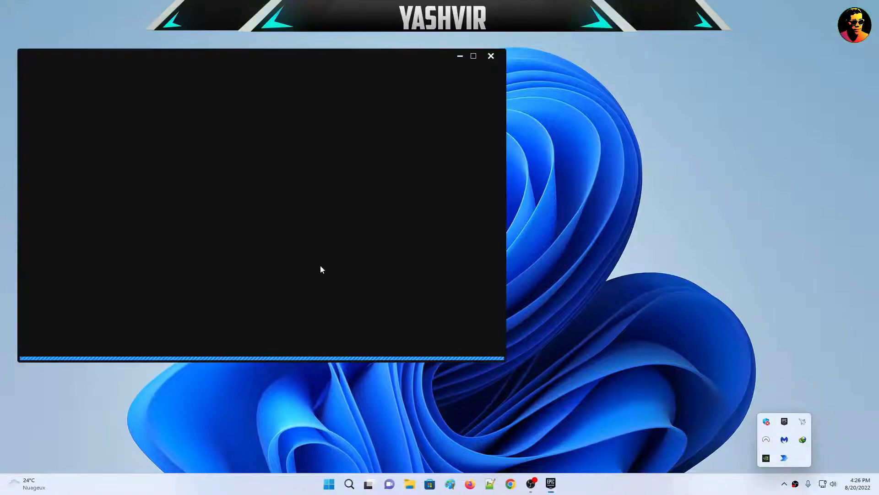
Step: Dismiss the tray panel, open the Epic Library, and scroll down to the Fortnite tile
click(656, 491)
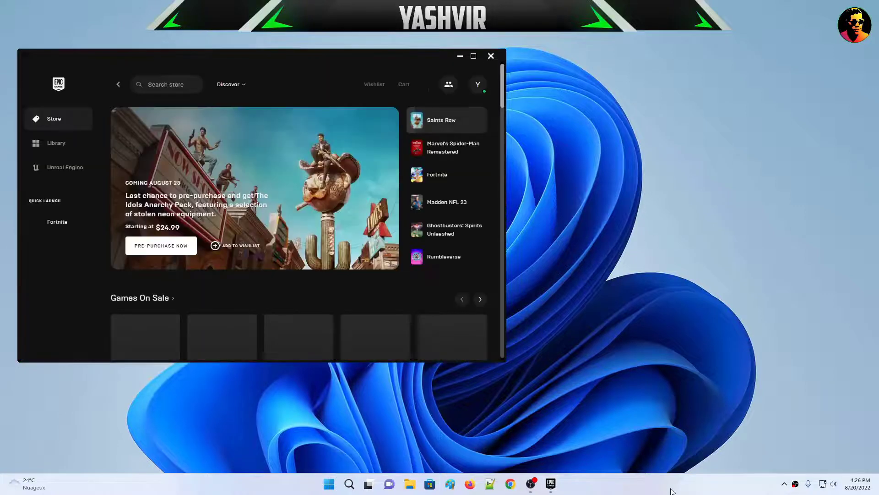
click(46, 145)
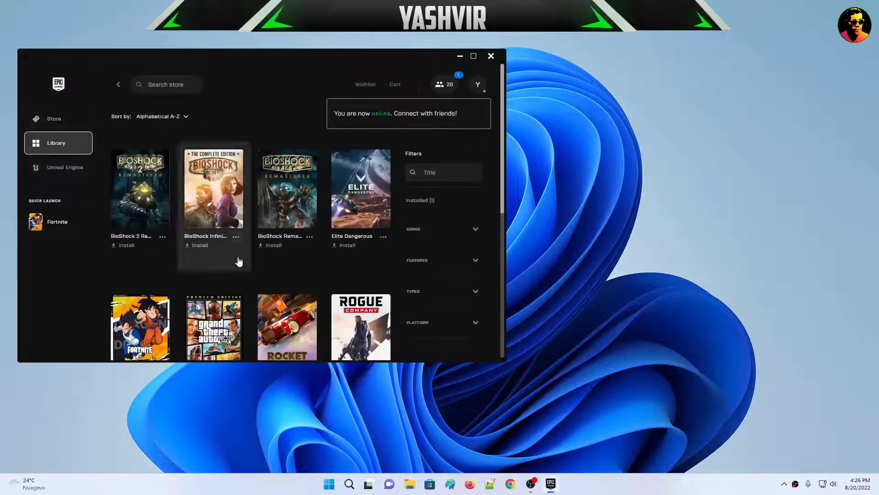
scroll(215, 270, down, 3)
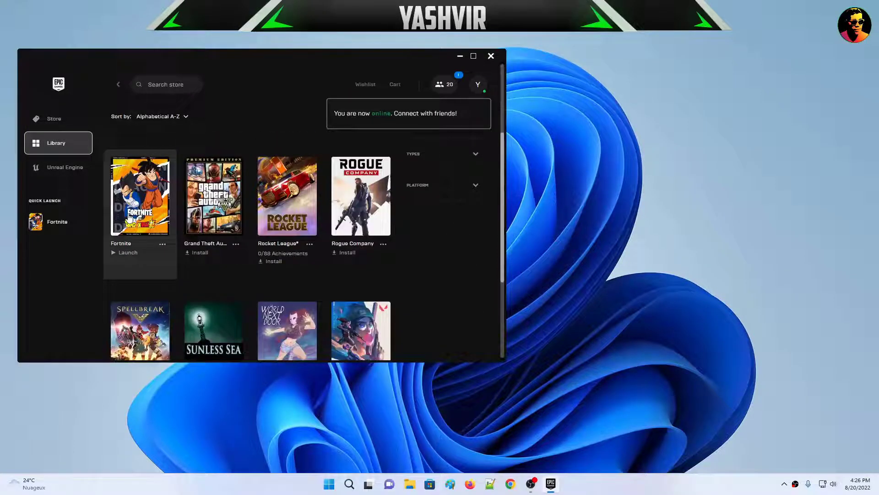